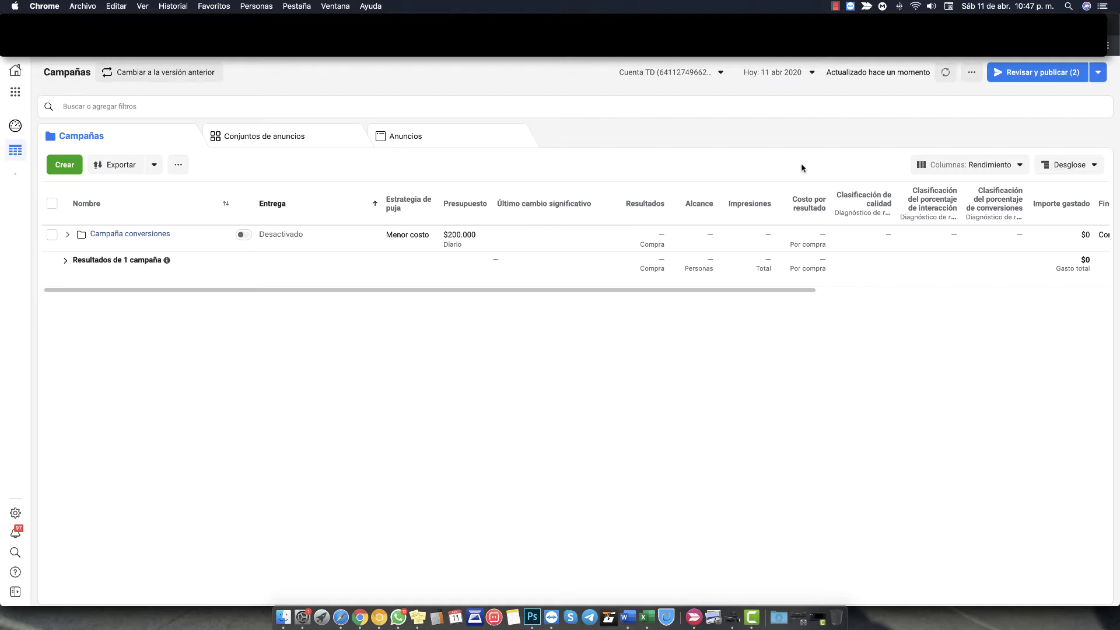
Review the budget optimization settings of the Campaña conversiones campaign and open its list of ad sets.
click(162, 248)
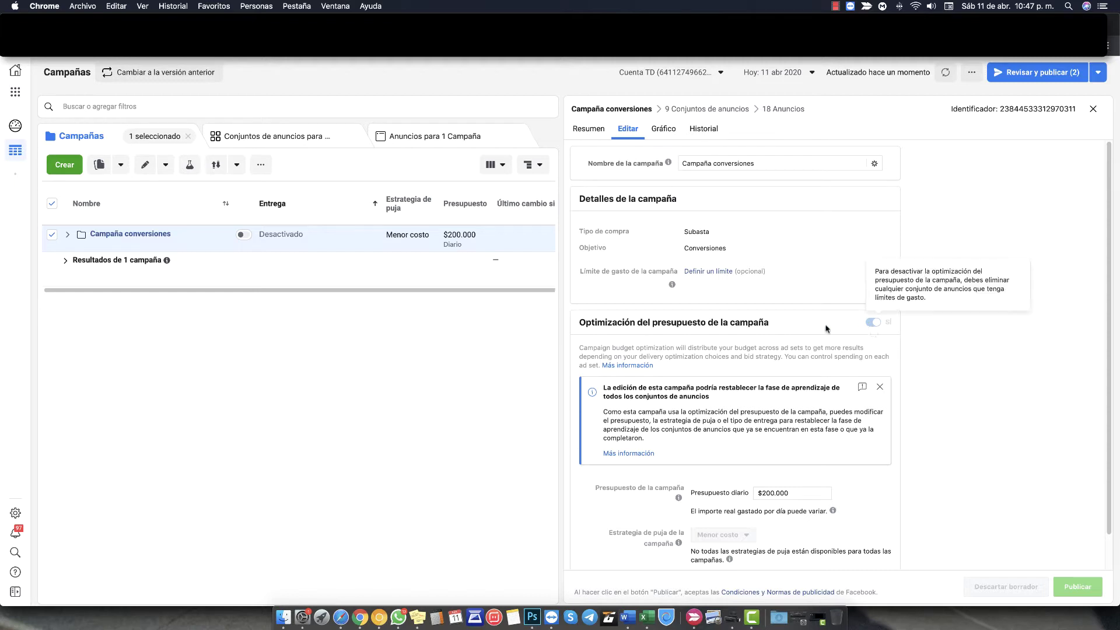
drag(828, 330, 556, 375)
click(556, 375)
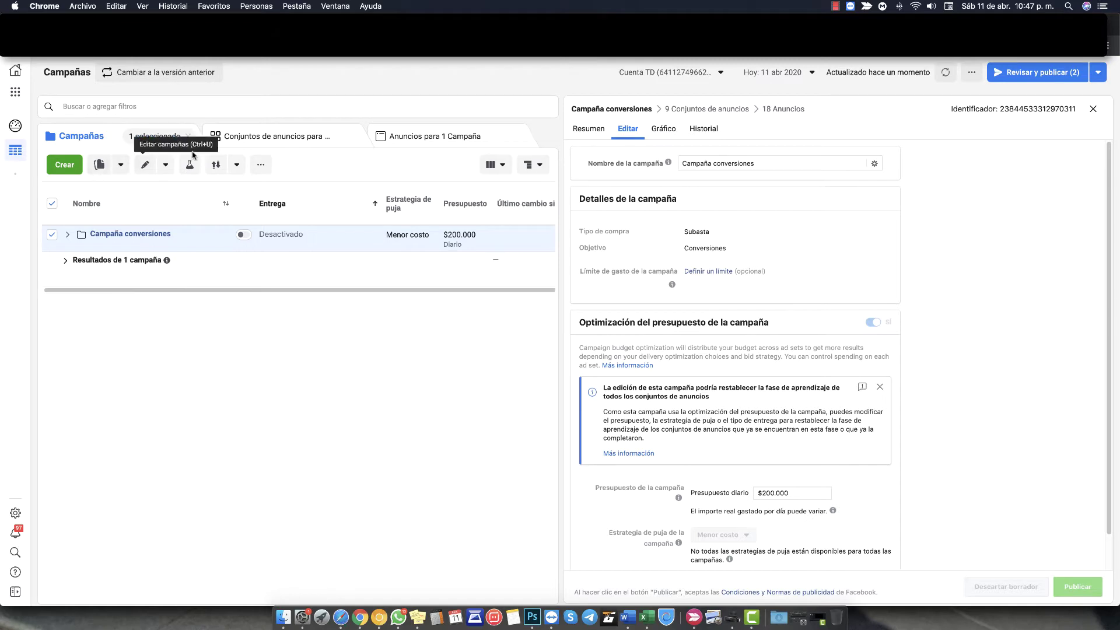
click(240, 144)
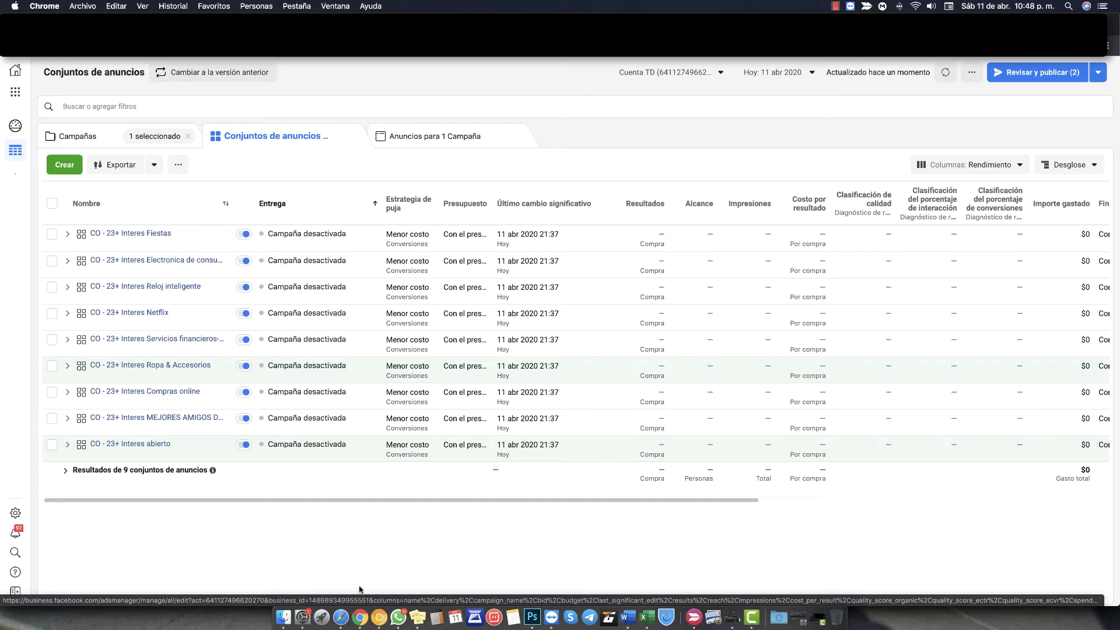
Check the daily budget in the Campaña conversiones settings, close them and return to the ad sets list.
mouse_move(5, 145)
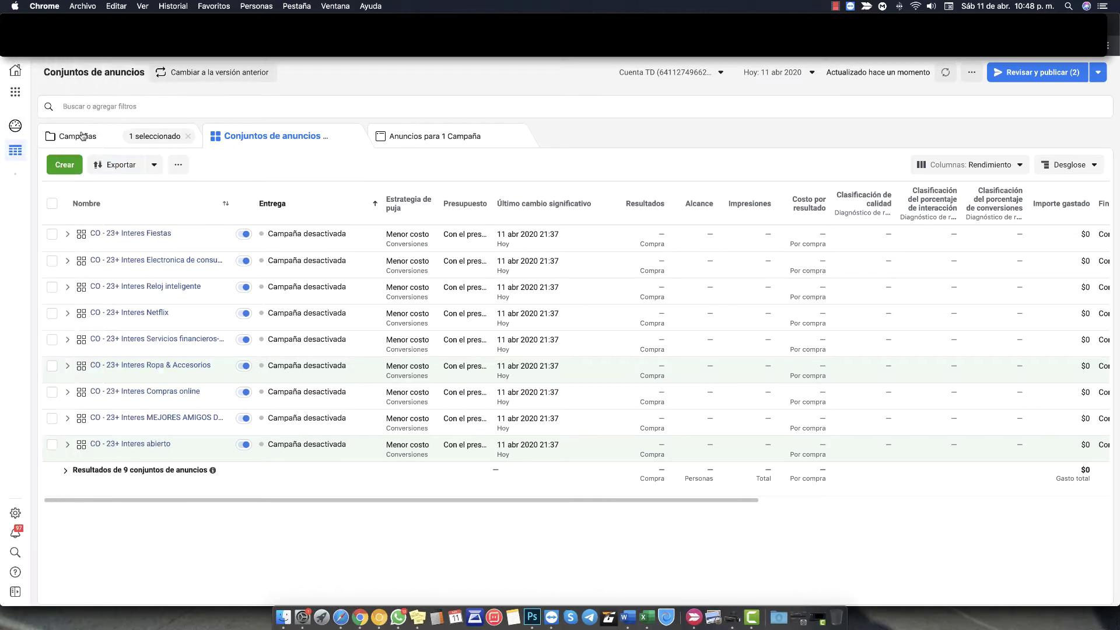
click(82, 136)
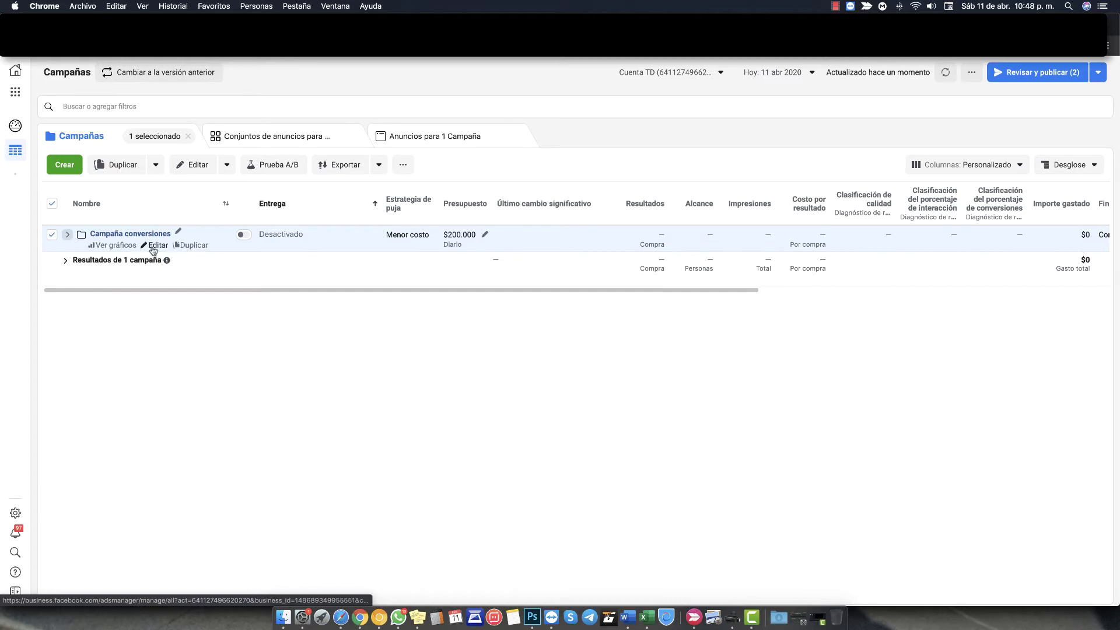
click(152, 244)
triple_click(781, 397)
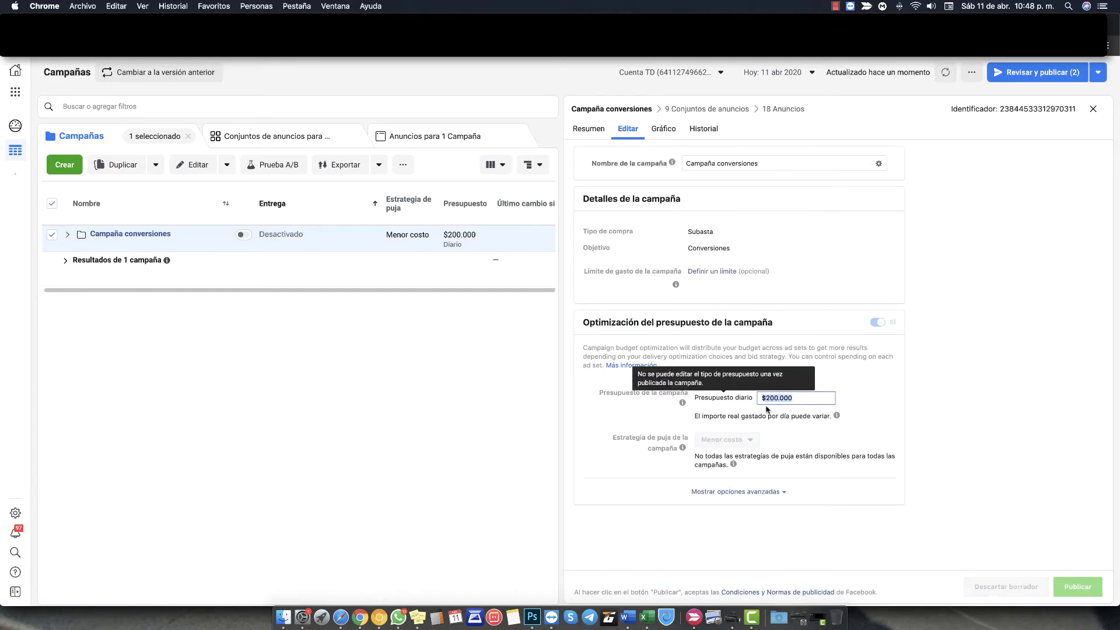
click(841, 369)
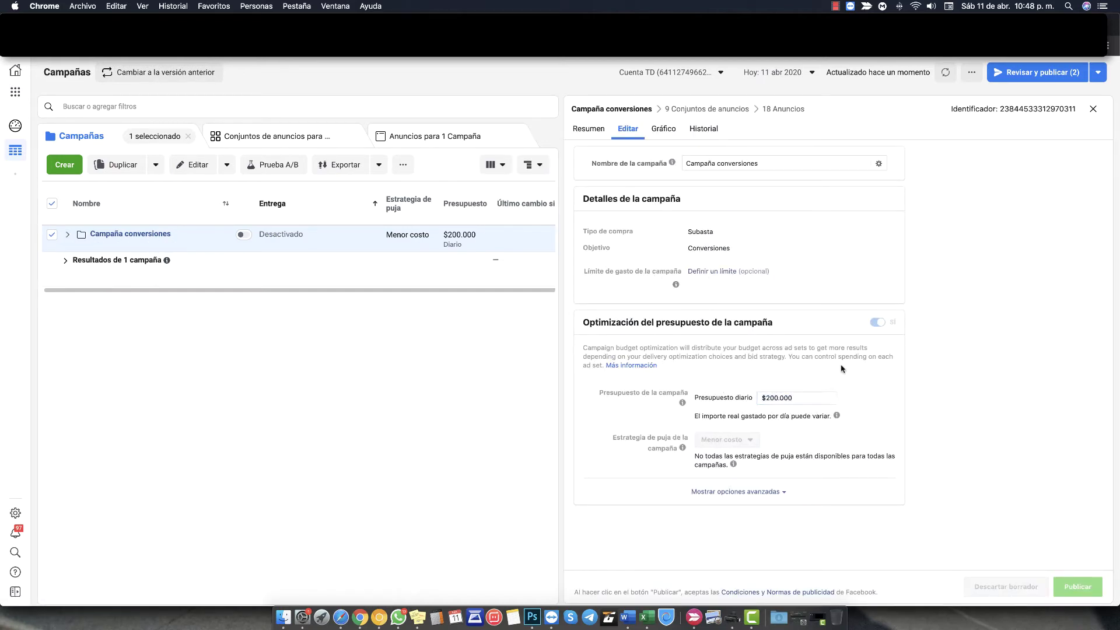
click(1093, 111)
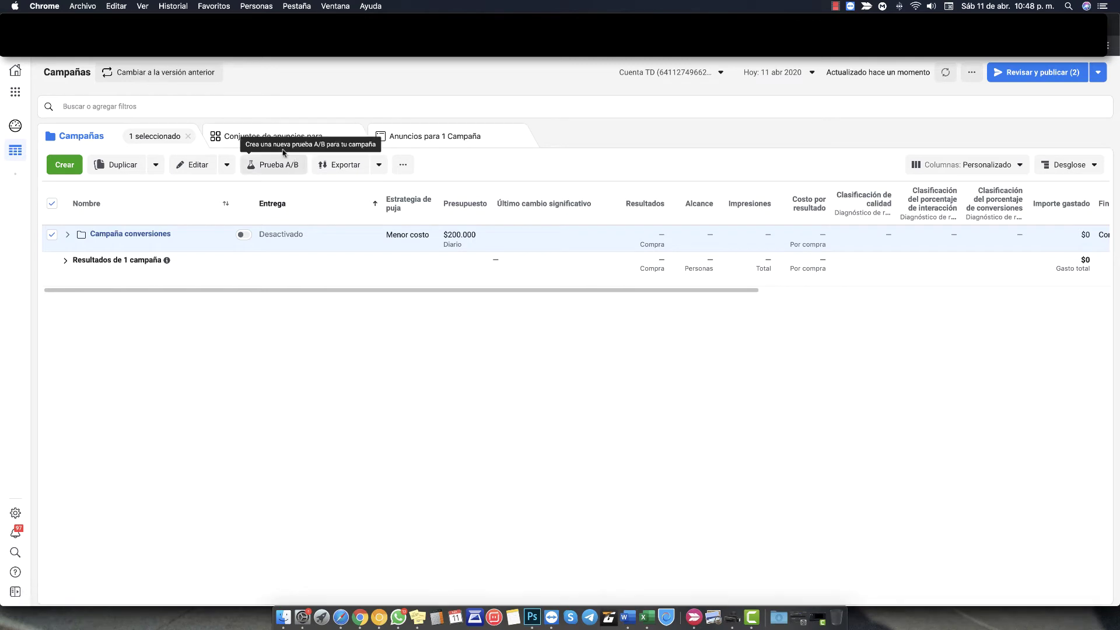
click(258, 143)
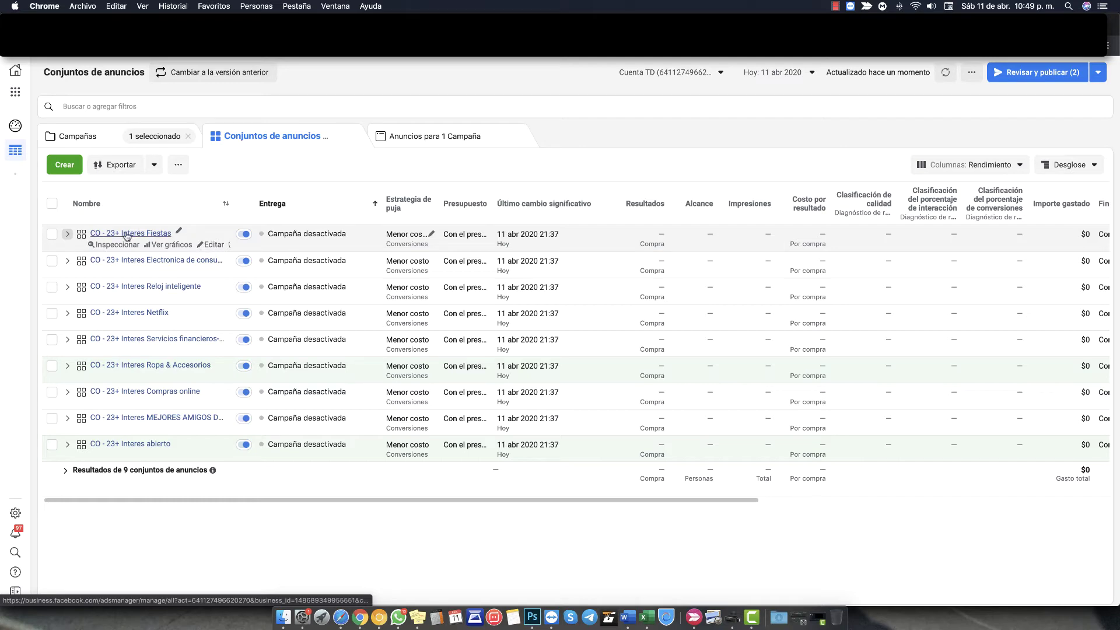
Open the CO - 23+ Interes Fiestas ad set for editing and examine its minimum and maximum spending limits.
click(209, 245)
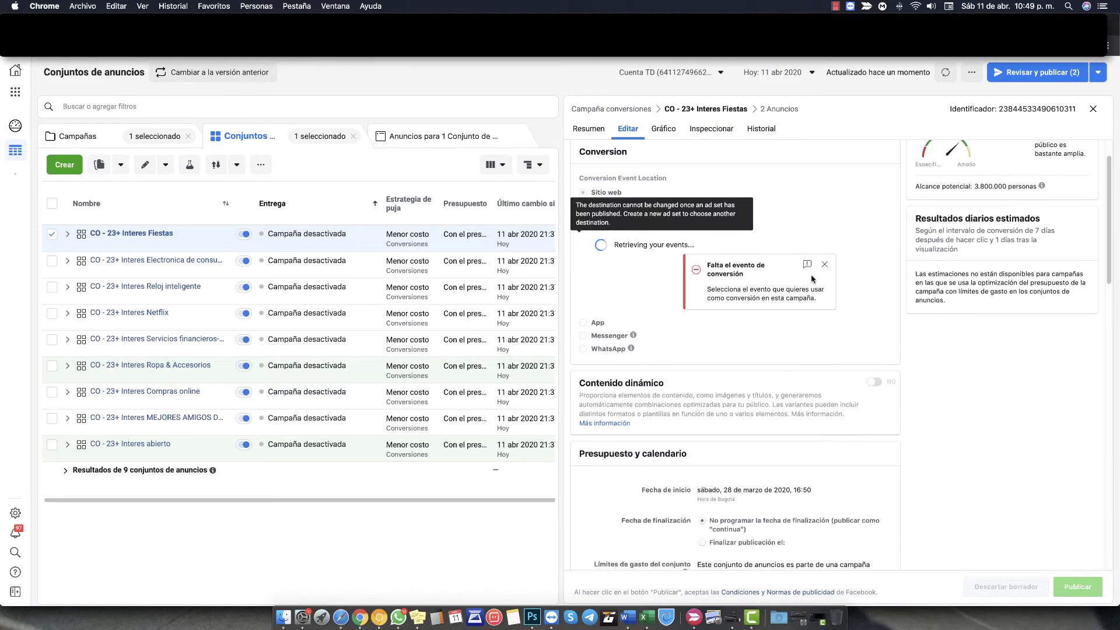
scroll(828, 291, down, 3)
scroll(813, 279, down, 2)
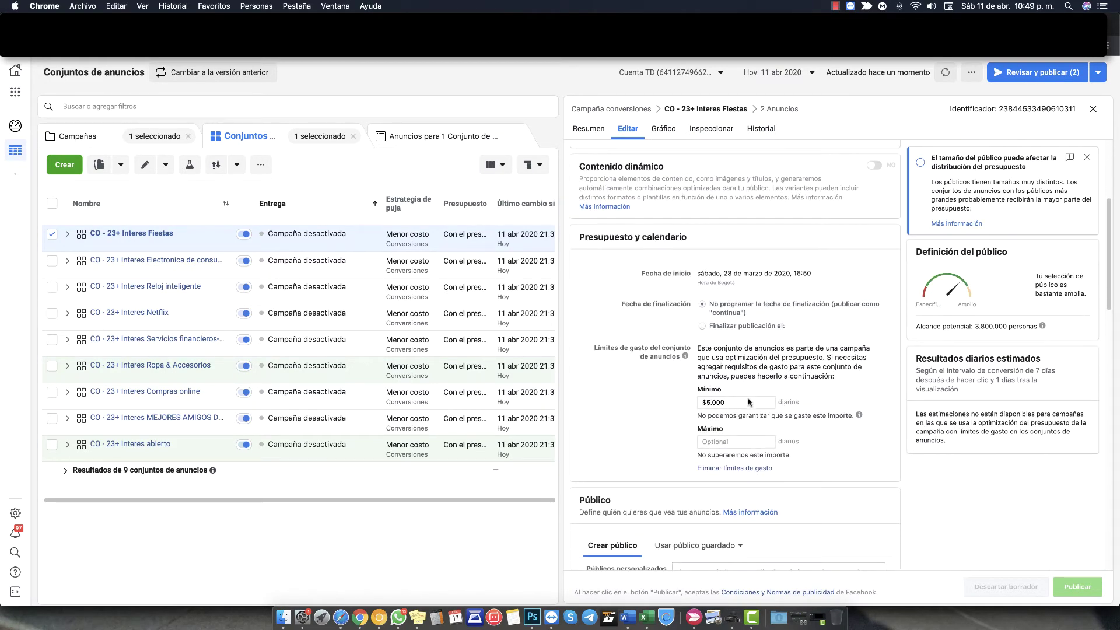
drag(578, 237, 683, 236)
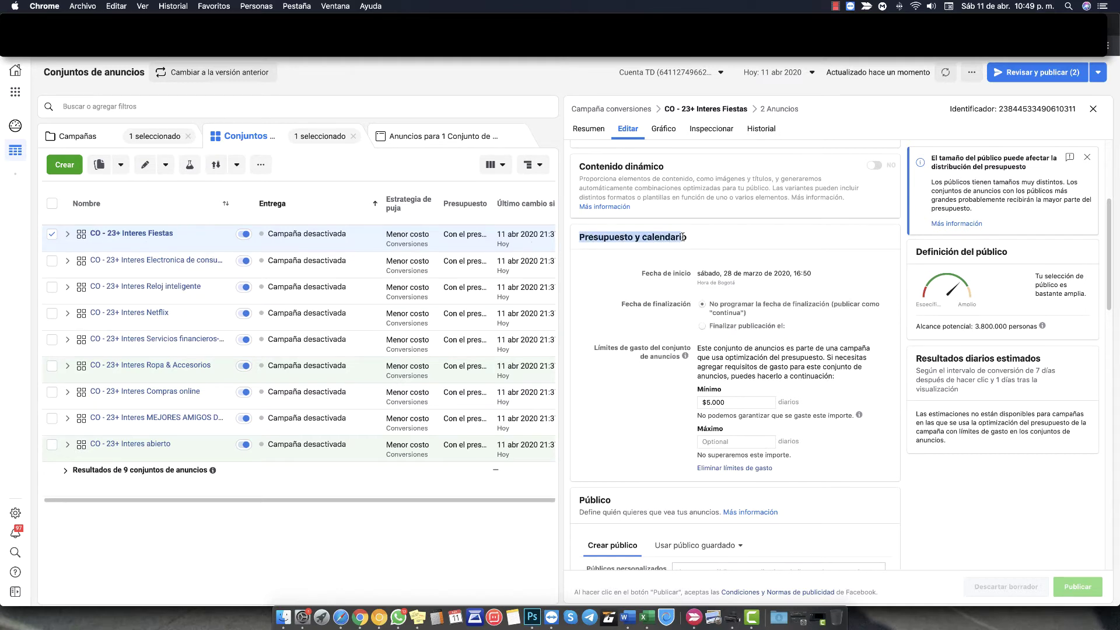
drag(593, 348, 687, 355)
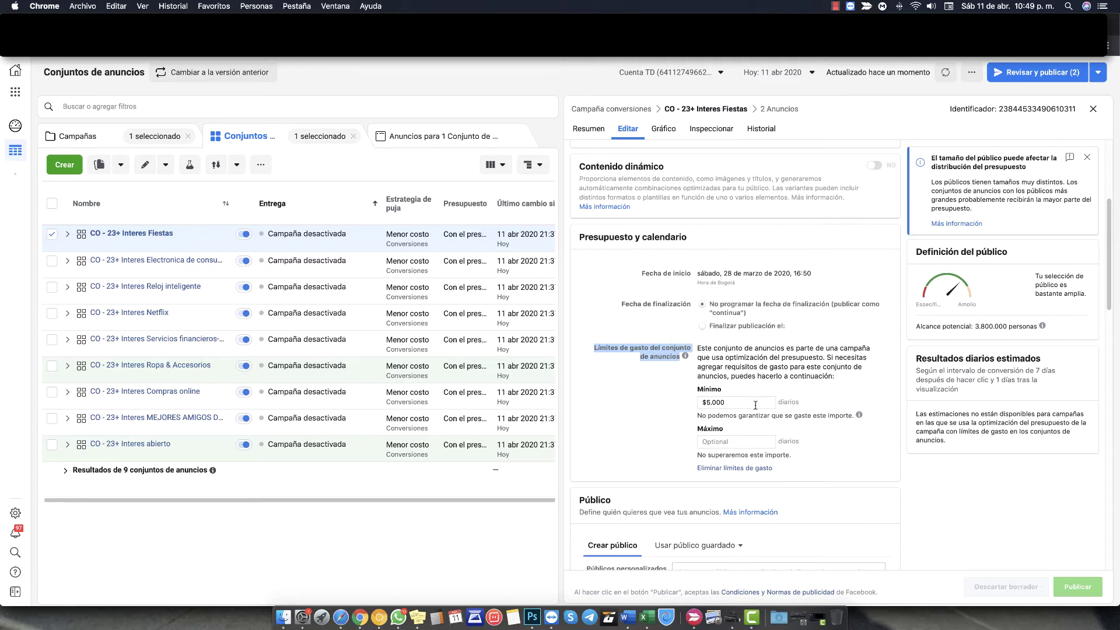
drag(727, 403, 698, 403)
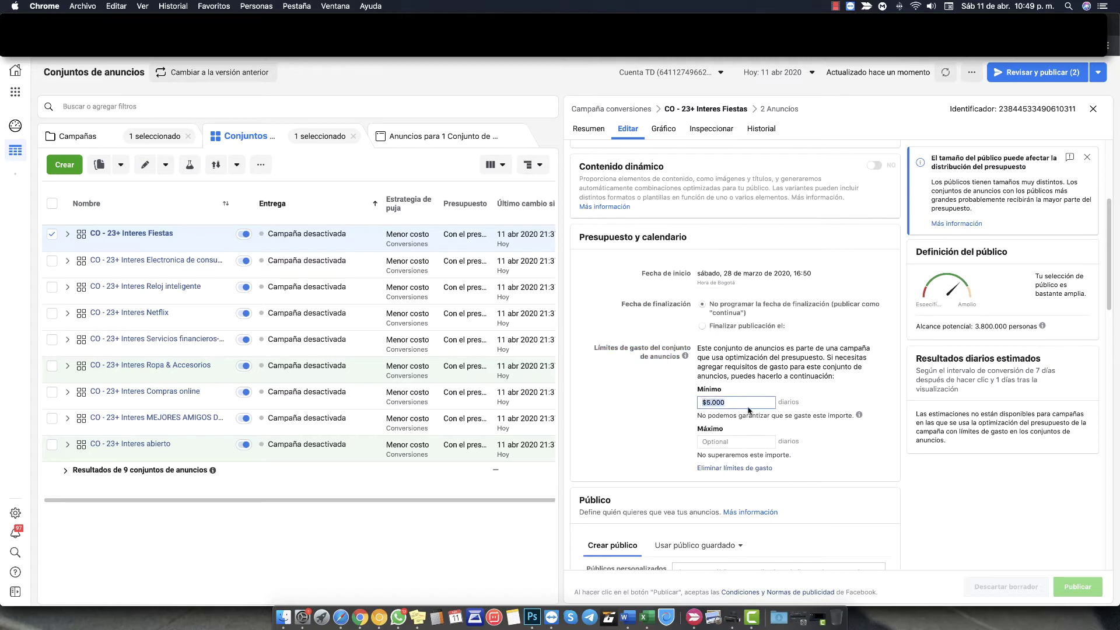
click(748, 403)
drag(751, 404, 694, 402)
click(737, 403)
click(740, 443)
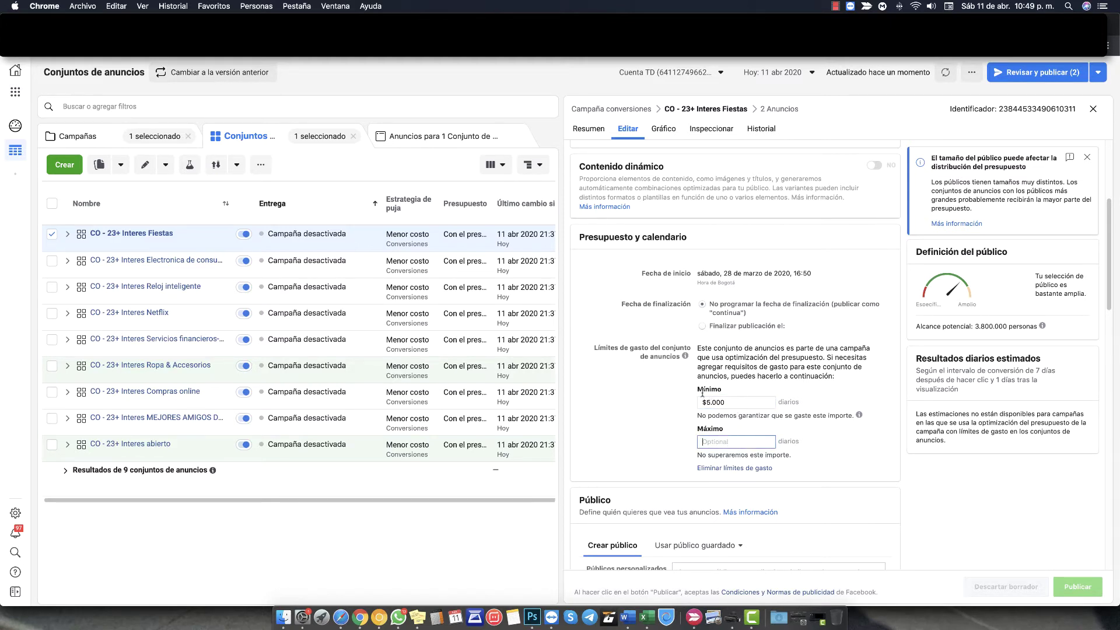
Set the maximum daily spending limit of the Interes Fiestas ad set to $30.000.
click(734, 403)
click(749, 441)
text(30.000)
click(715, 475)
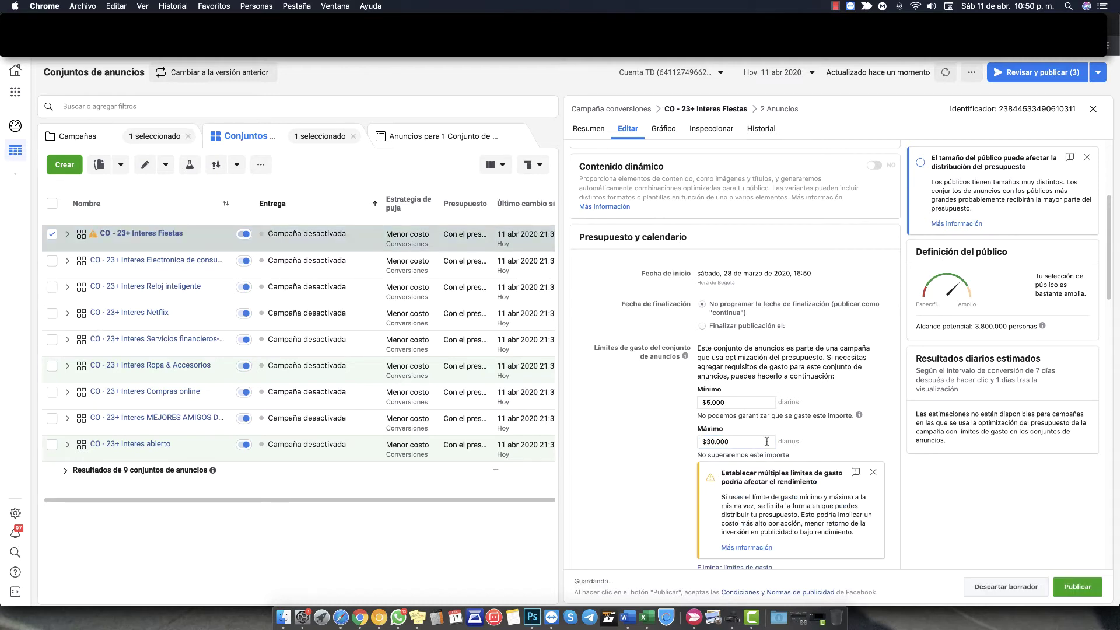
Clear the maximum daily spending limit of the Interes Fiestas ad set.
drag(751, 444, 698, 447)
key(BackSpace)
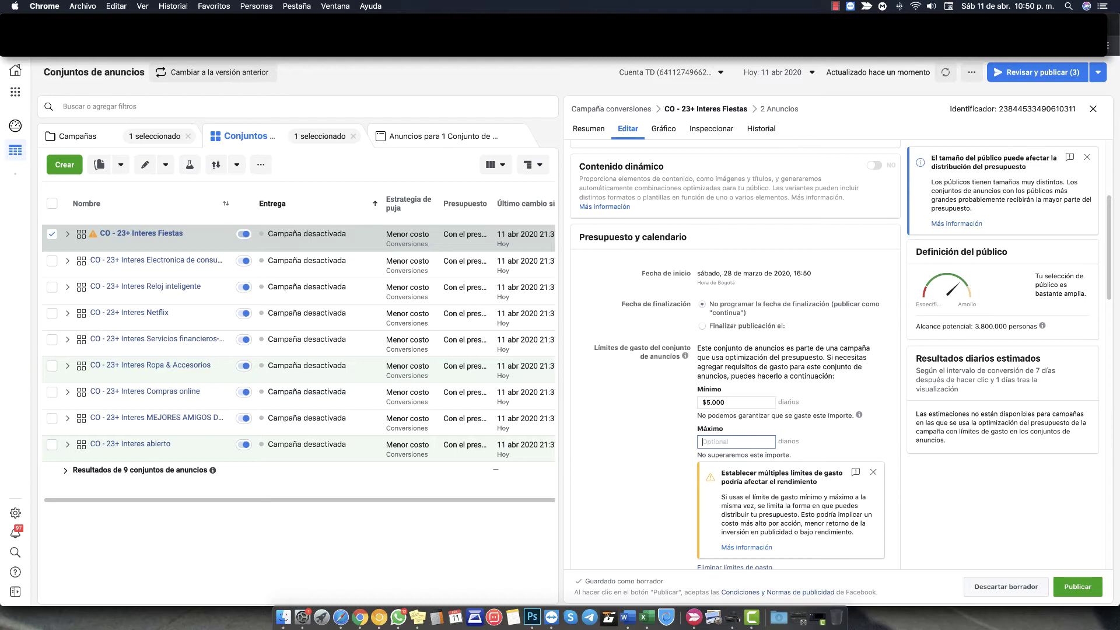
click(676, 437)
click(736, 404)
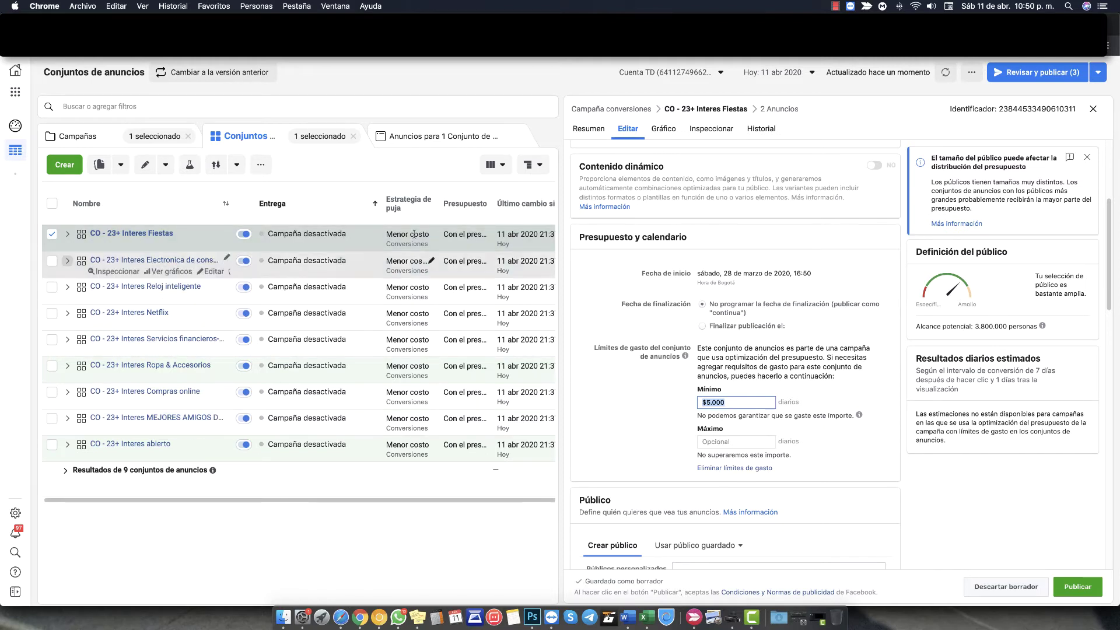
click(761, 399)
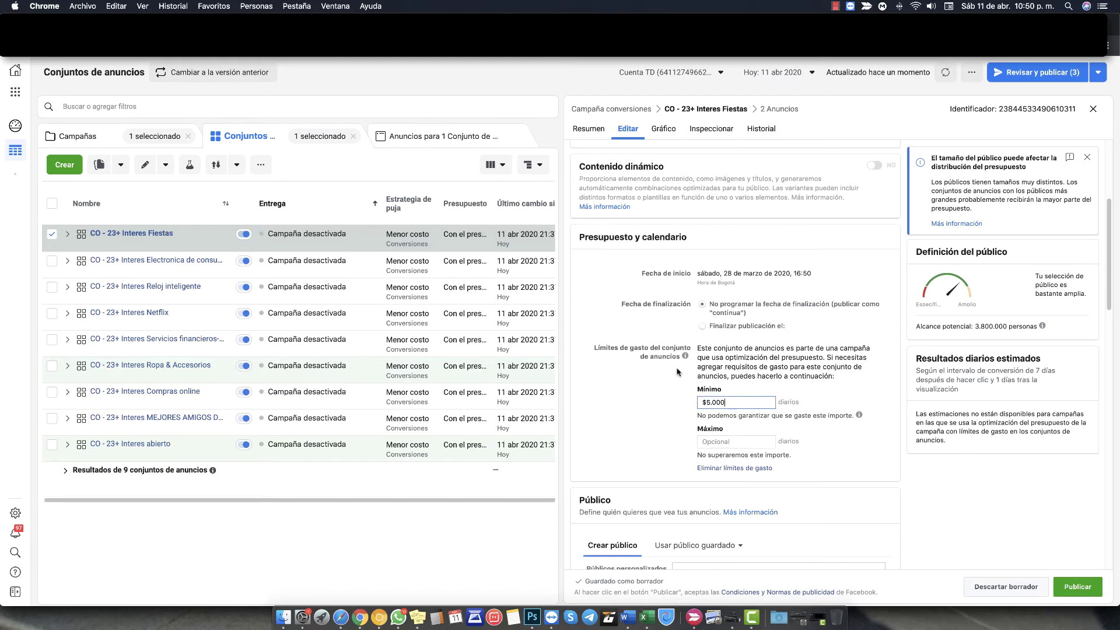
Remove the spending limits from the Interes Fiestas ad set and read the note about ad set spending requirements.
scroll(681, 374, up, 2)
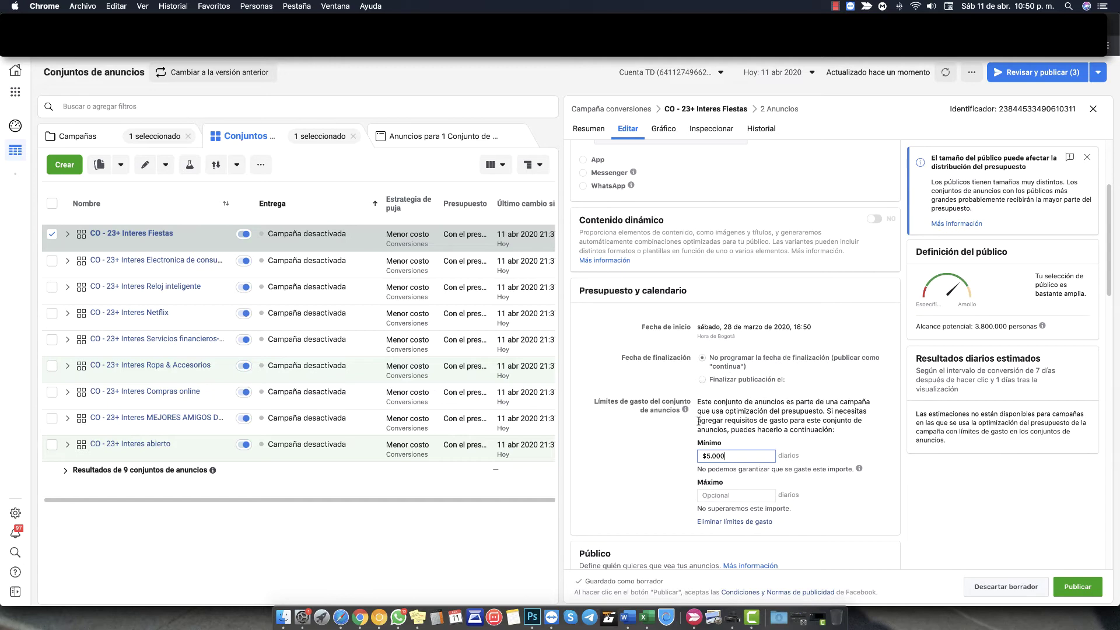
click(737, 522)
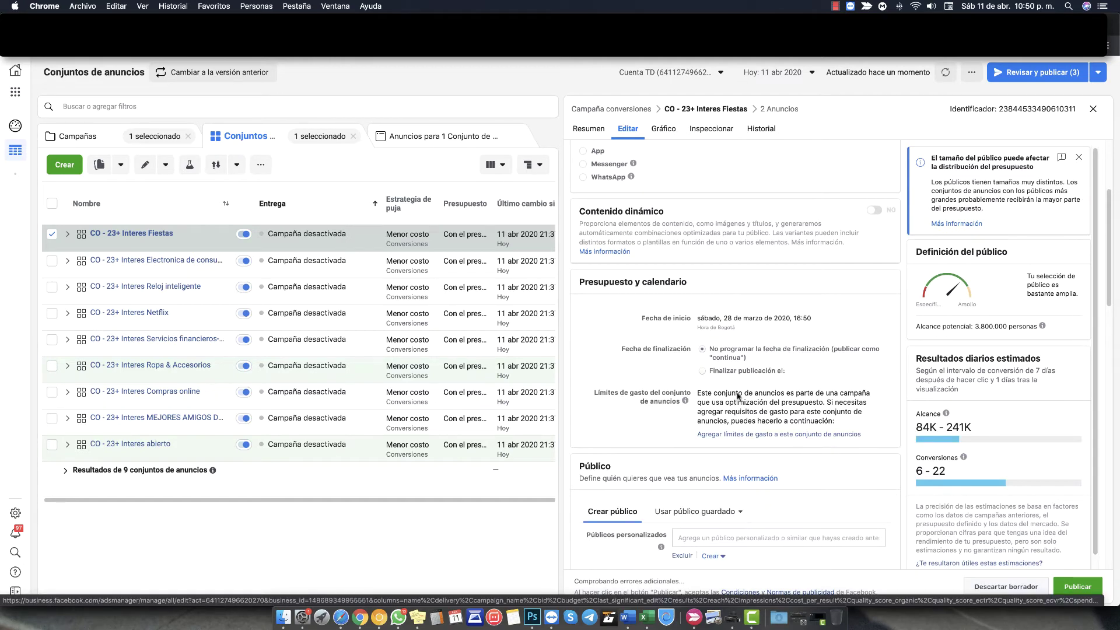
drag(594, 393, 831, 439)
click(678, 431)
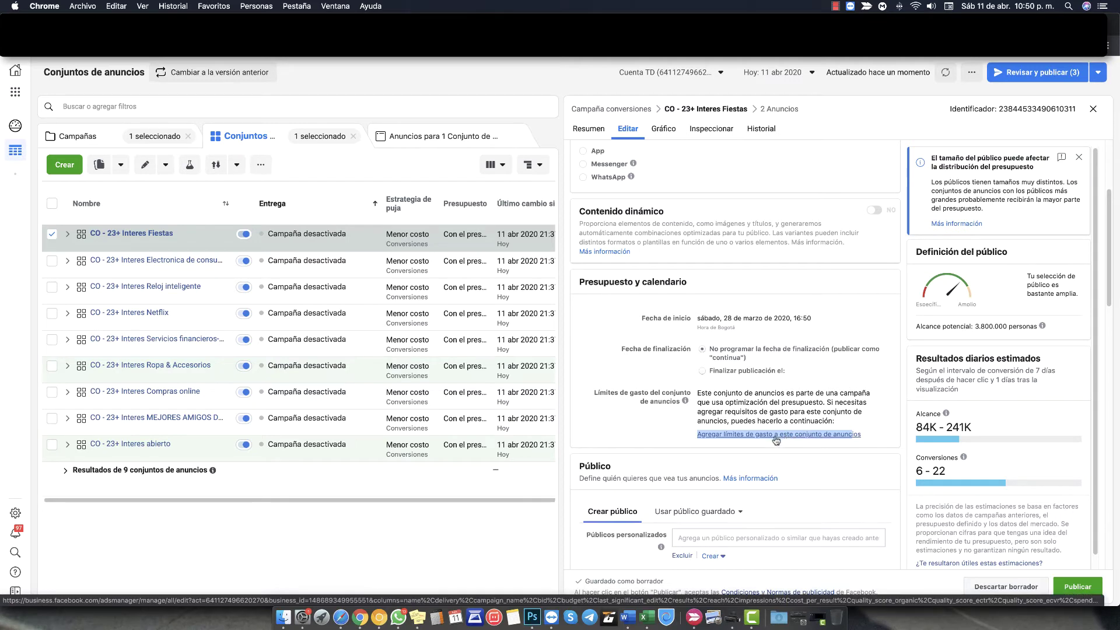
Add a minimum daily spending limit of $5.000 to the Interes Fiestas ad set and publish the change.
click(828, 436)
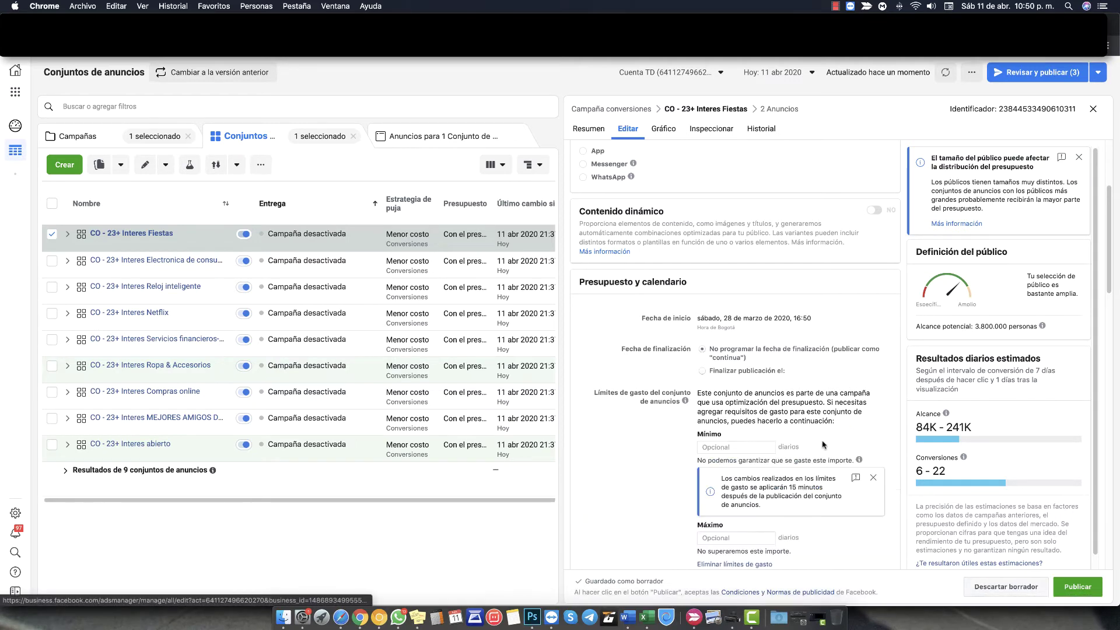
scroll(753, 446, down, 3)
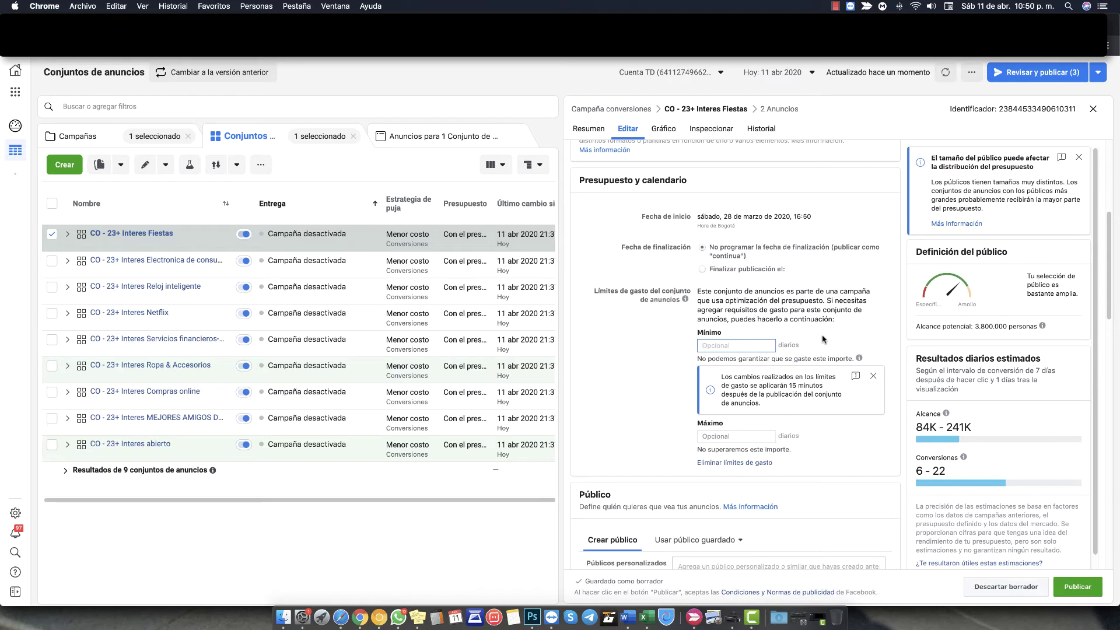
text(5000)
click(624, 353)
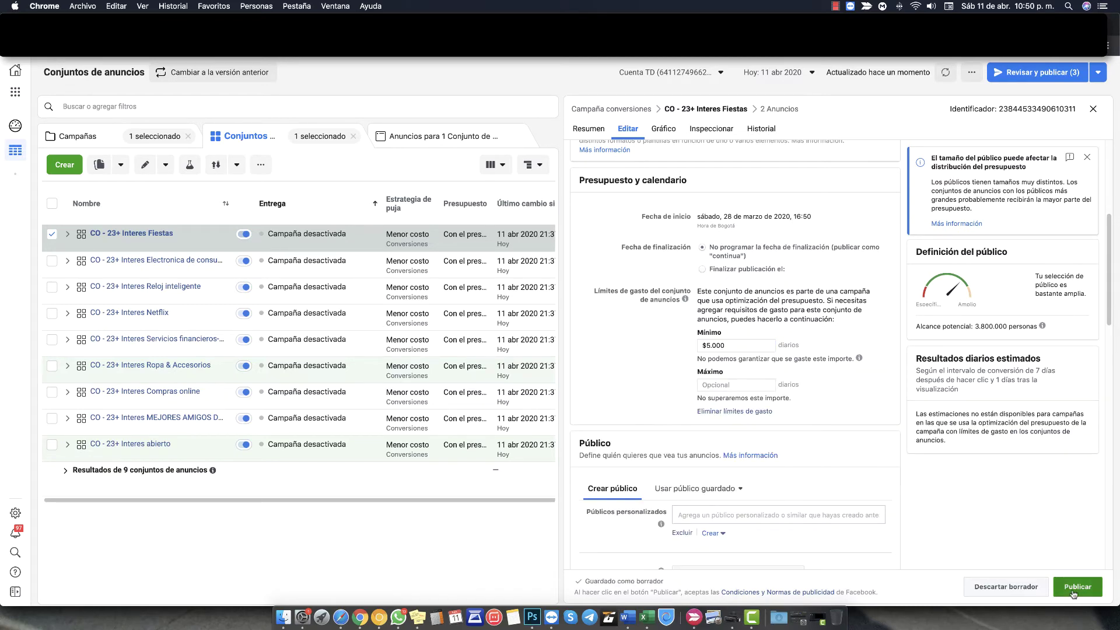
click(746, 348)
click(1077, 588)
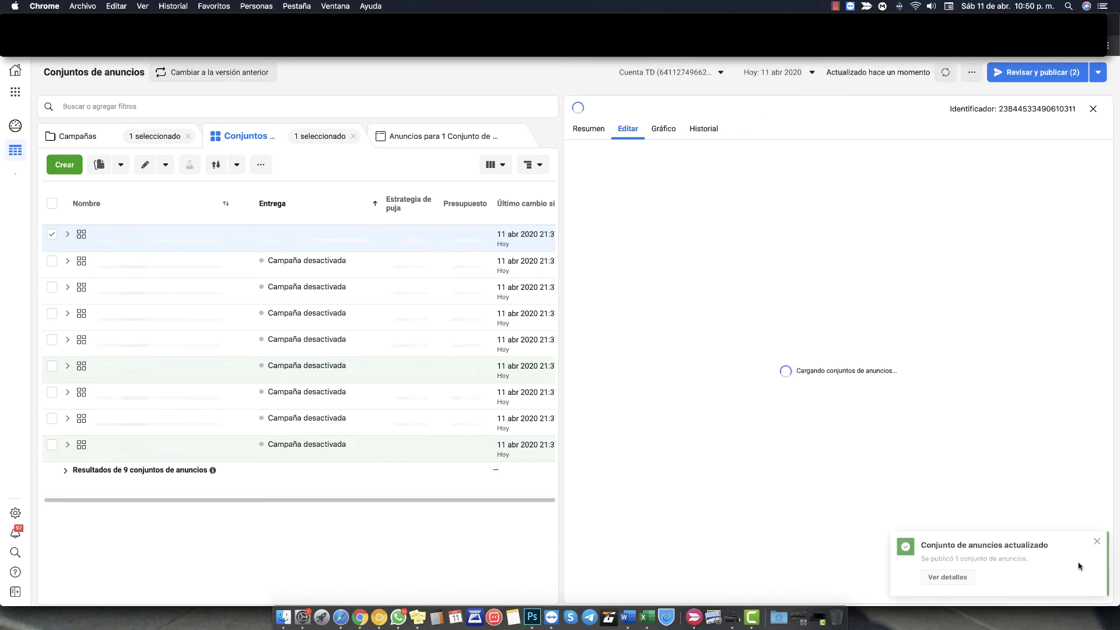
Check the published spending limits of the Interes Fiestas ad set and close its editor.
scroll(747, 386, down, 5)
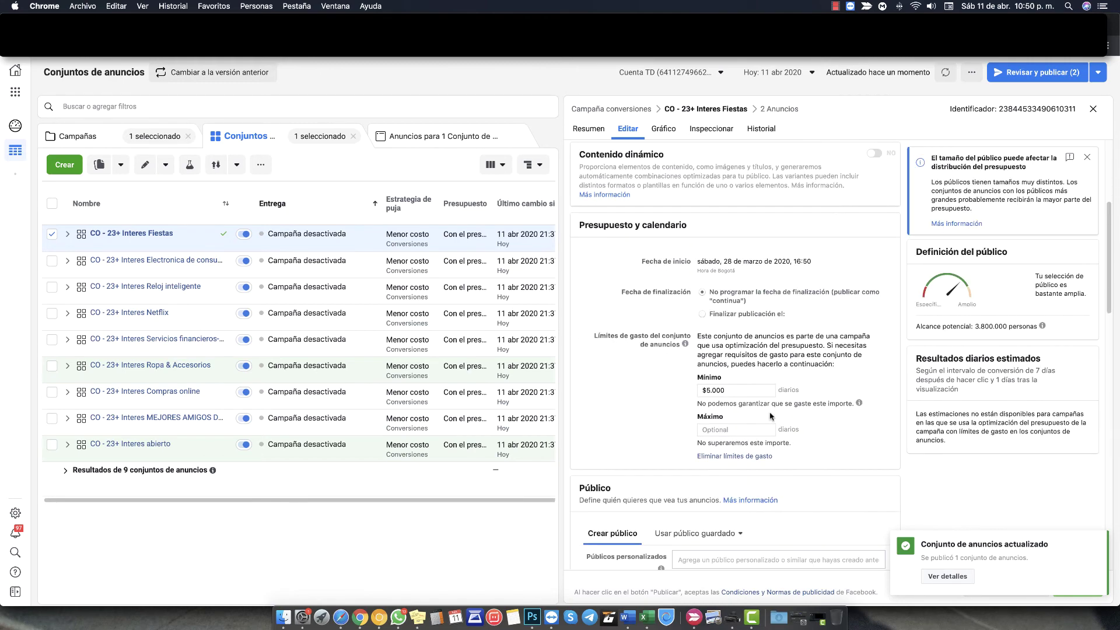
click(747, 387)
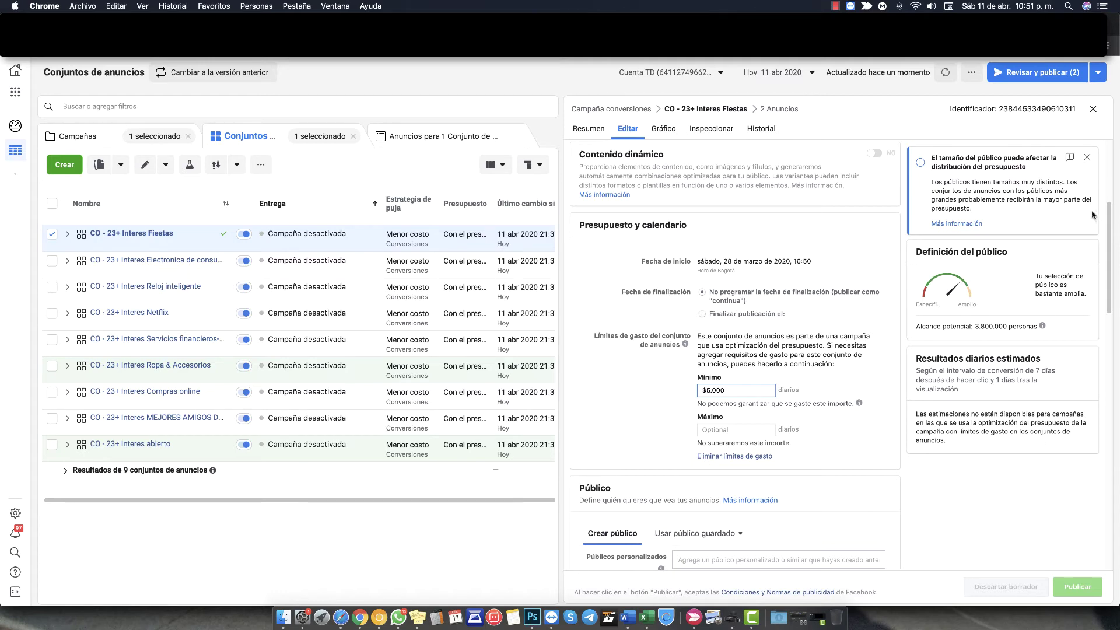
click(1092, 109)
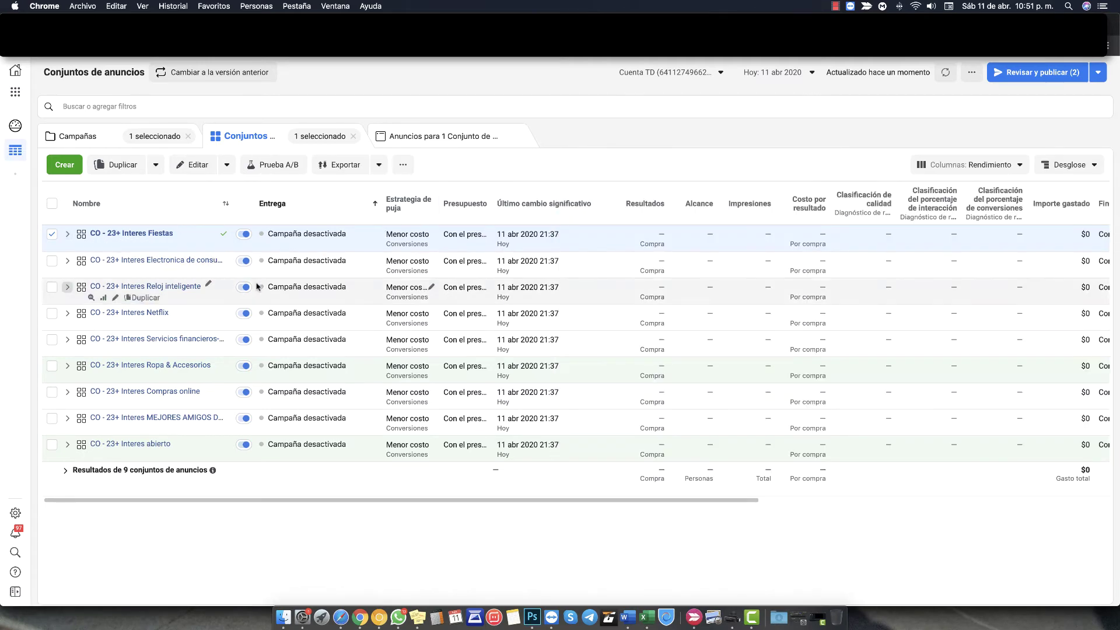
Turn the CO - 23+ Interes Fiestas ad set off and back on.
click(246, 234)
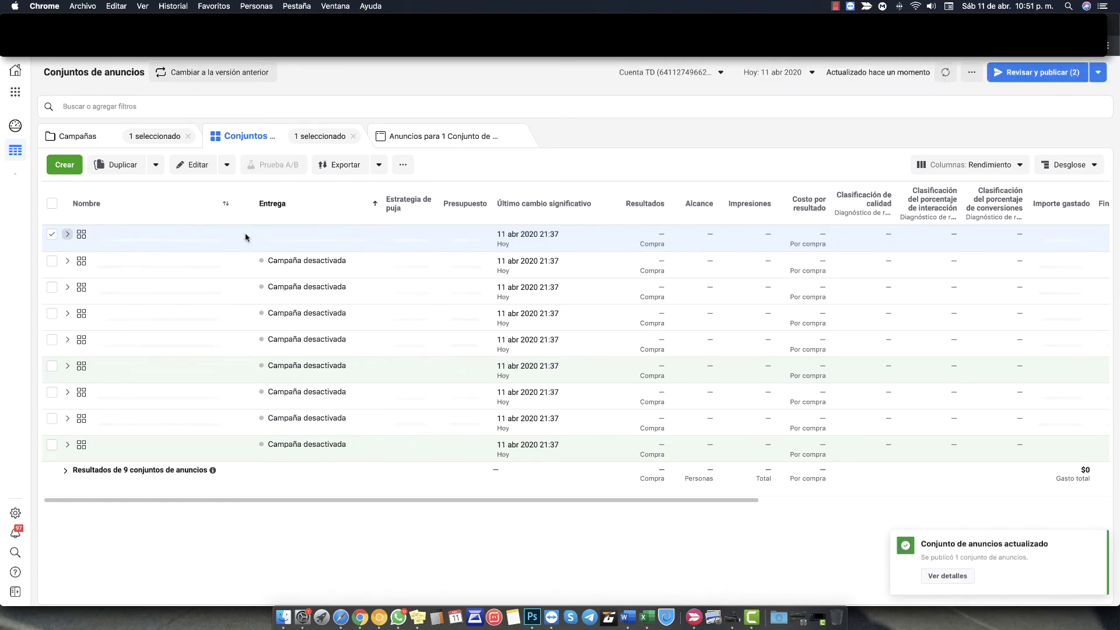
click(242, 445)
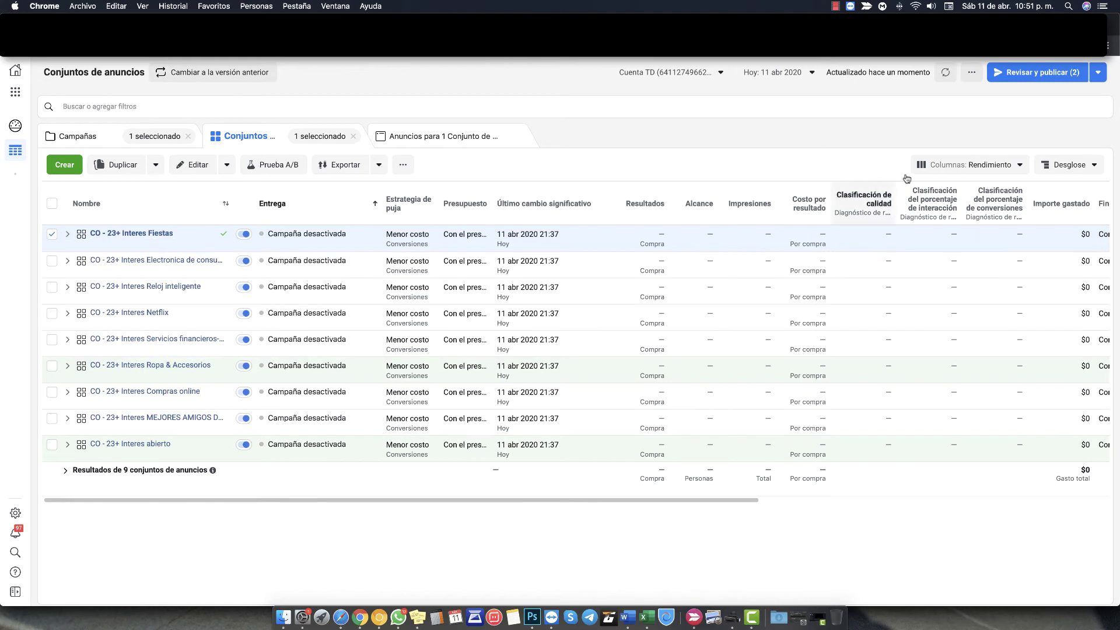
Set the reporting date range to Duración total and deselect the Interes Fiestas ad set.
click(780, 73)
click(791, 118)
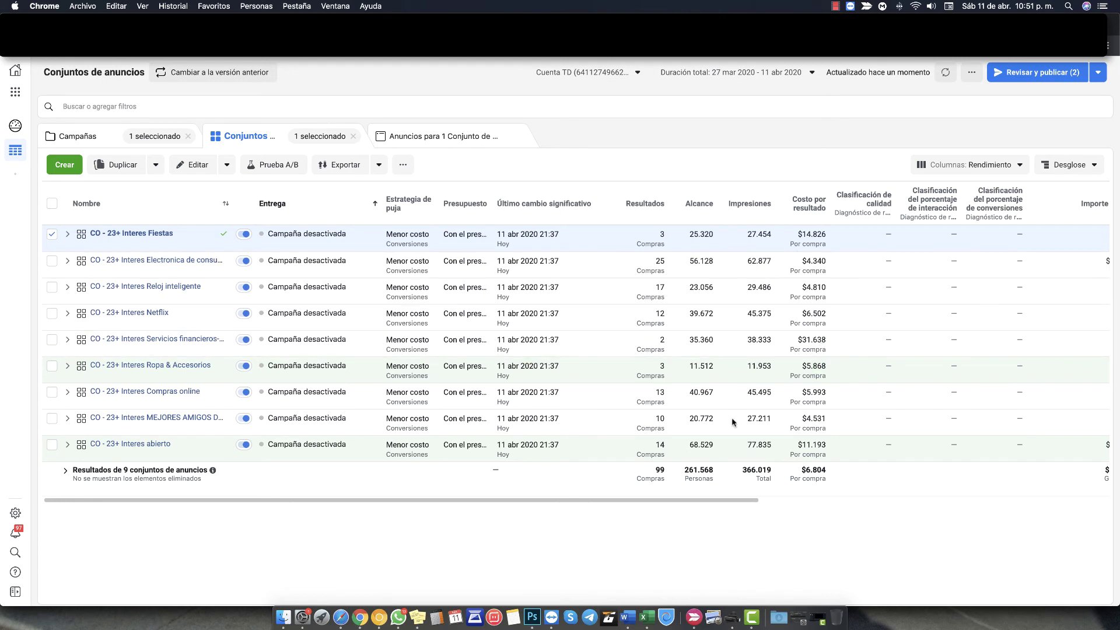
click(52, 234)
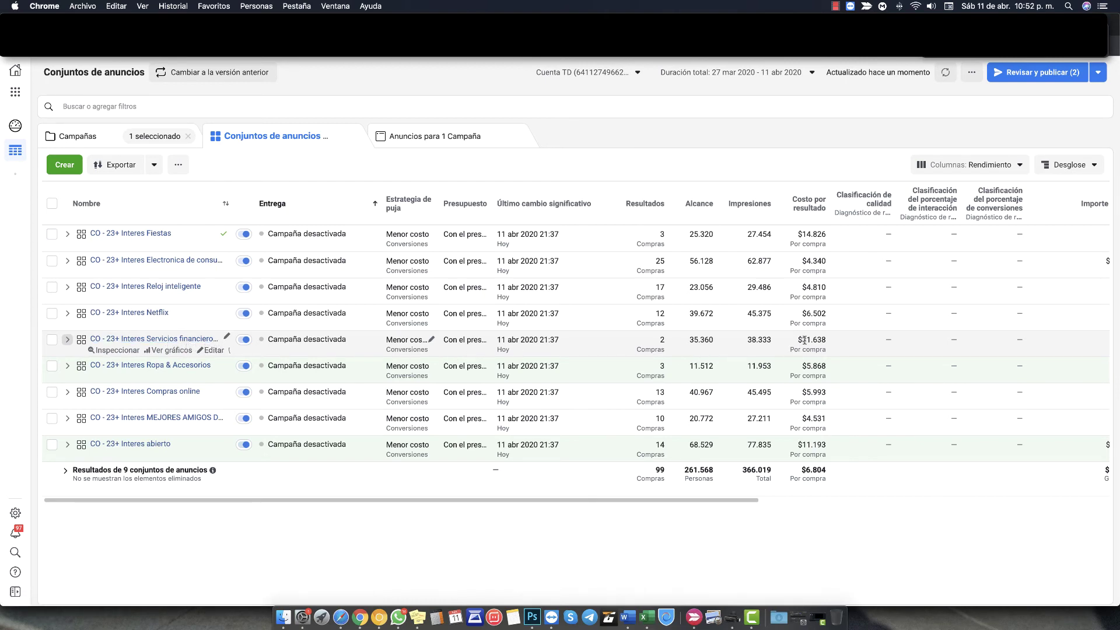
Check the cost per result of the CO - 23+ Interes Servicios financieros ad set and turn that ad set off.
drag(802, 340, 829, 343)
click(825, 342)
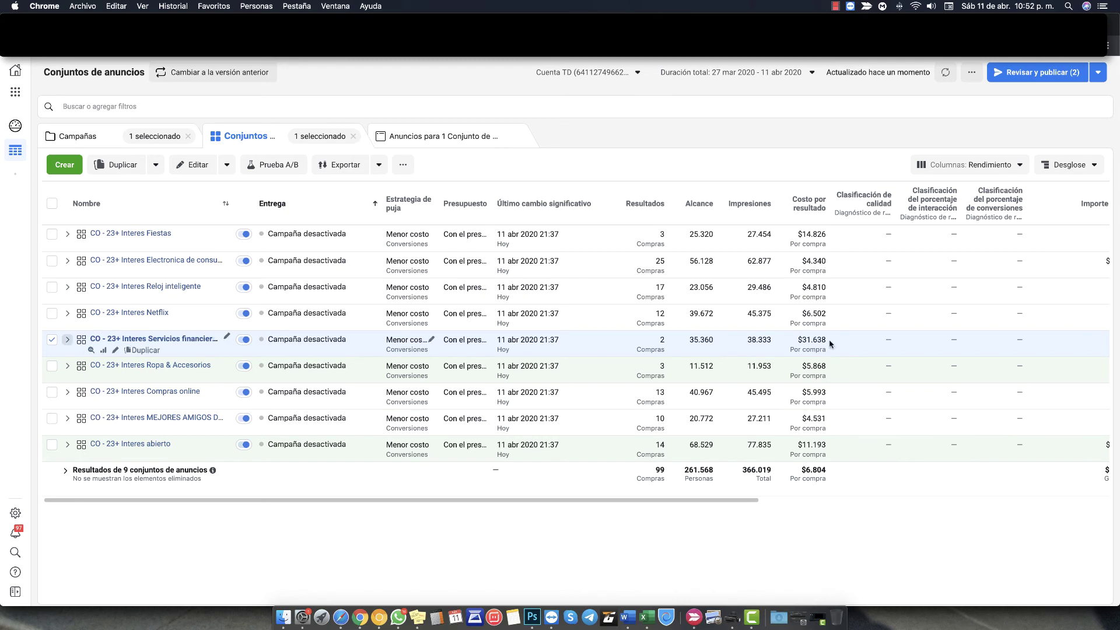
drag(801, 339, 828, 339)
click(243, 342)
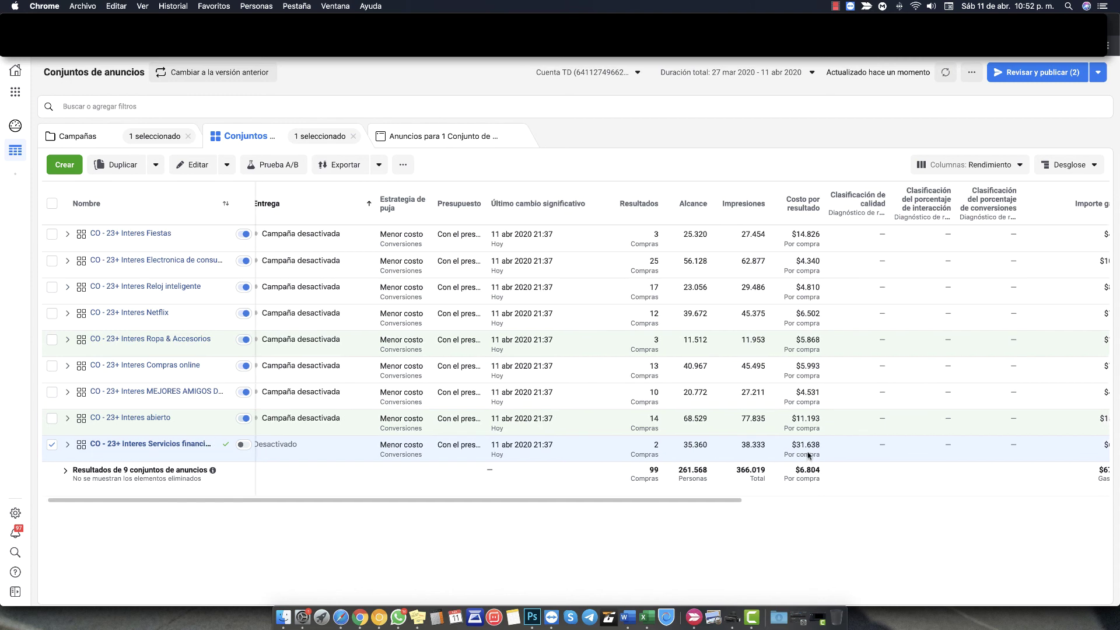
Examine the cost per purchase of the deactivated ad set and the amounts spent across all ad sets.
drag(801, 444, 828, 457)
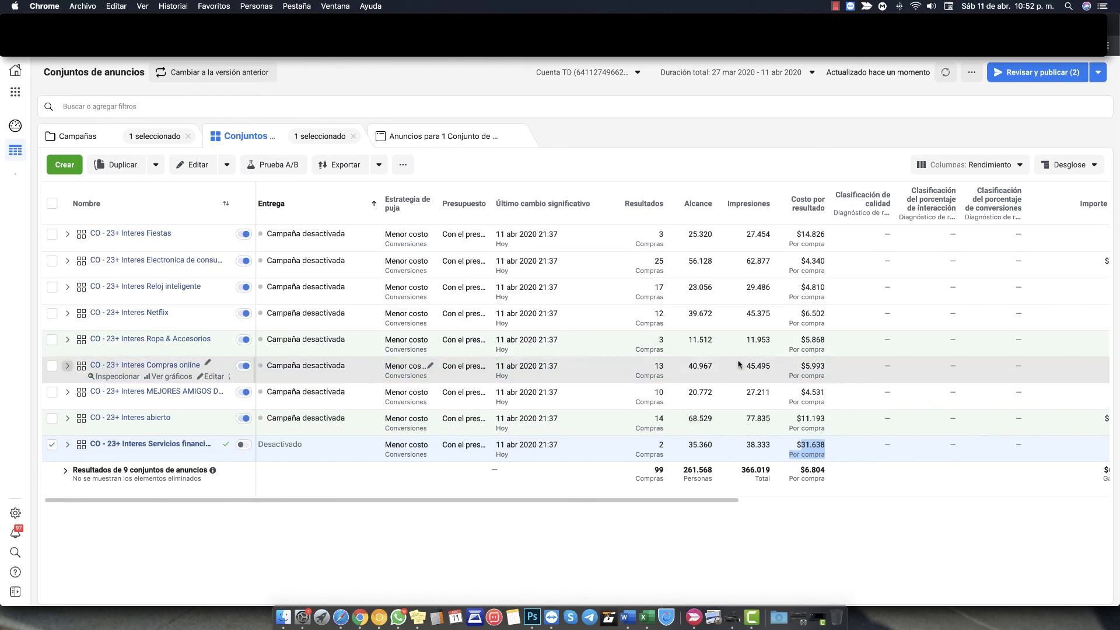
scroll(653, 370, right, 5)
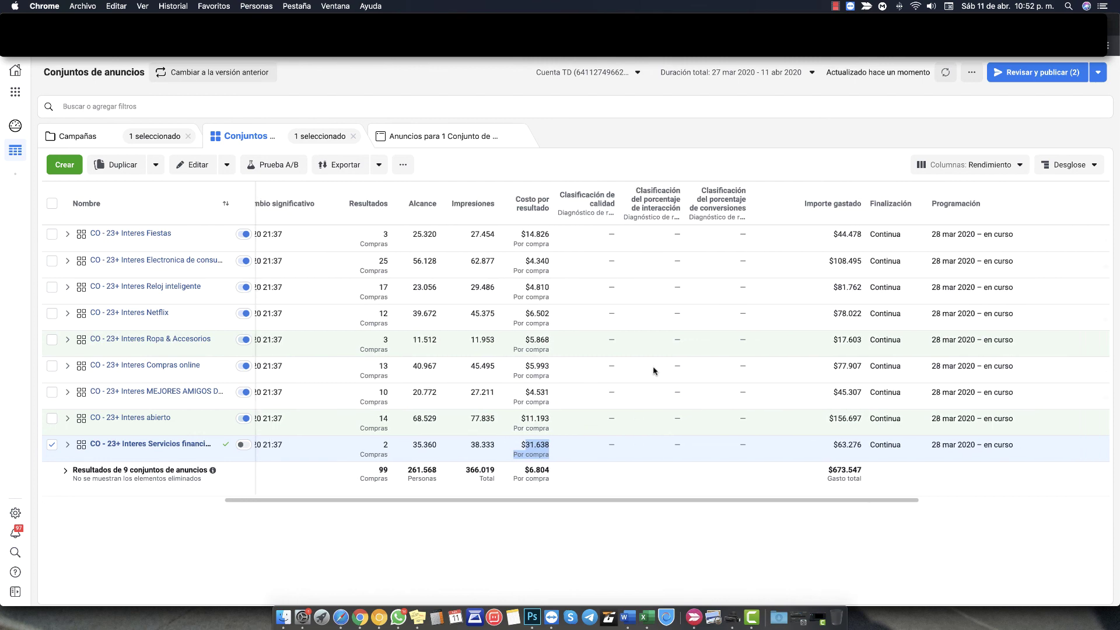
scroll(653, 369, right, 4)
scroll(653, 369, left, 4)
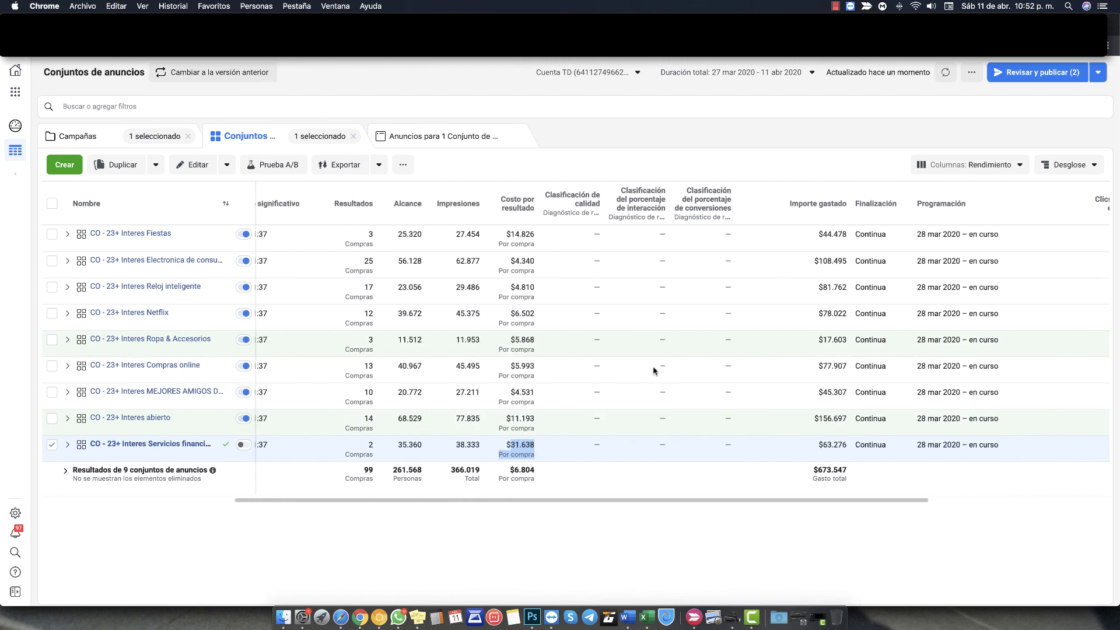
scroll(653, 370, left, 5)
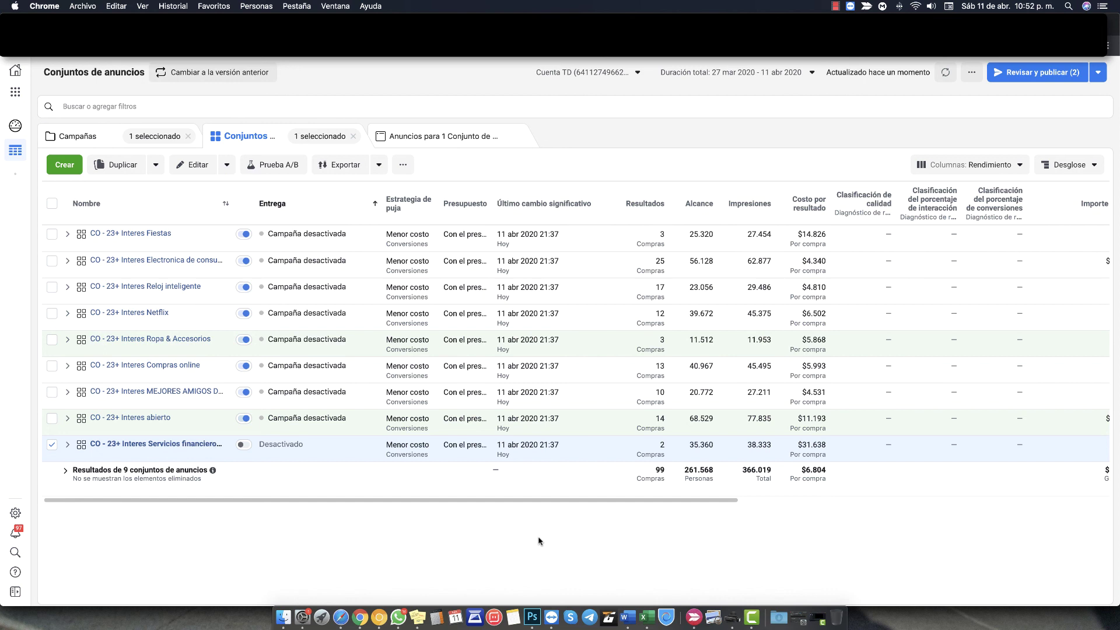
click(751, 619)
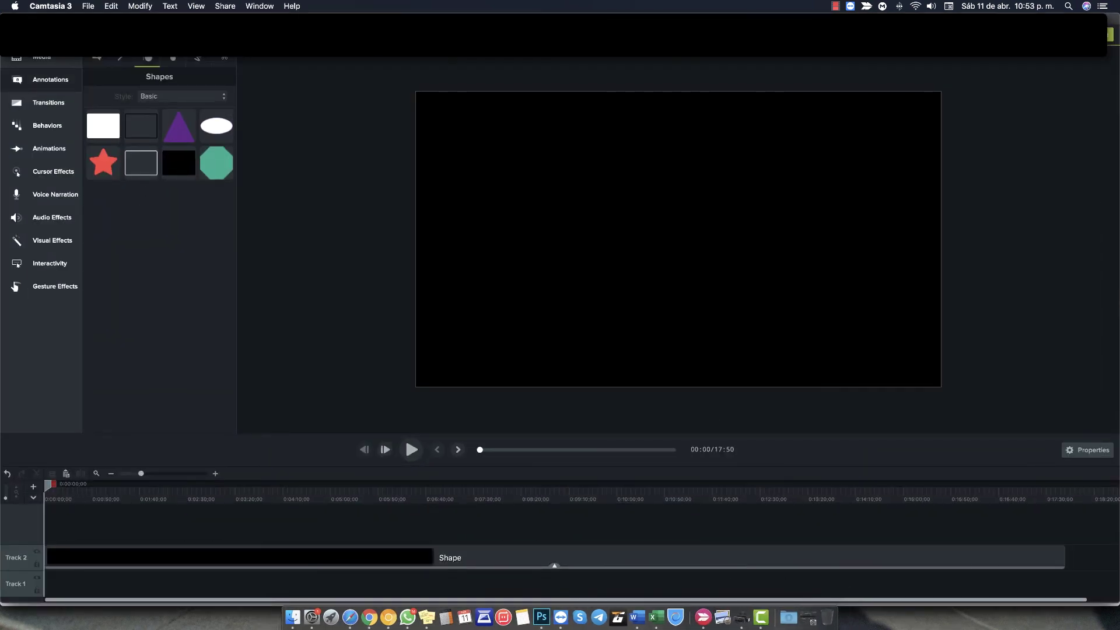